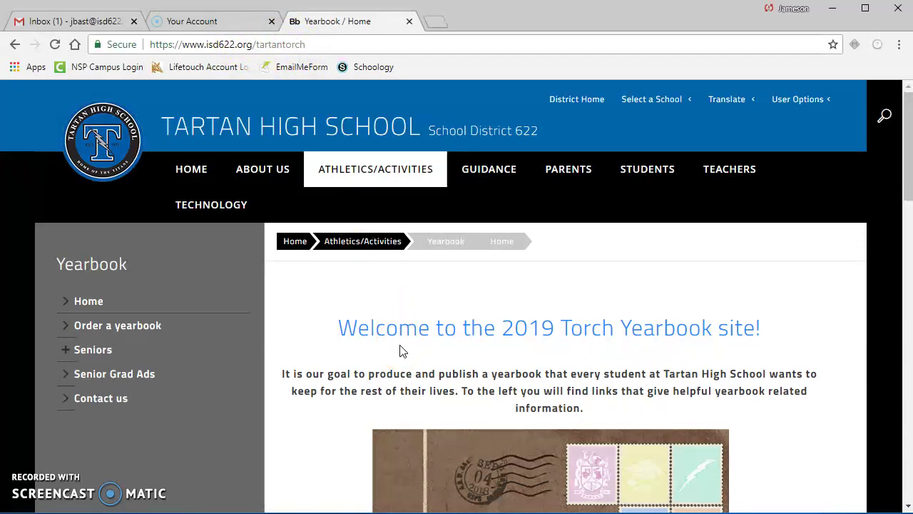
Open the Order a yearbook page from the Yearbook sidebar
scroll(401, 350, down, 4)
scroll(400, 349, up, 4)
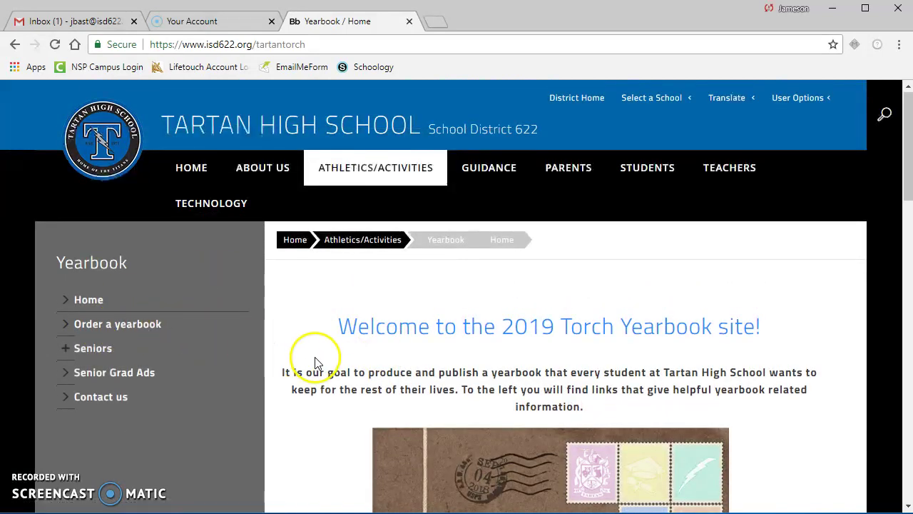
click(147, 320)
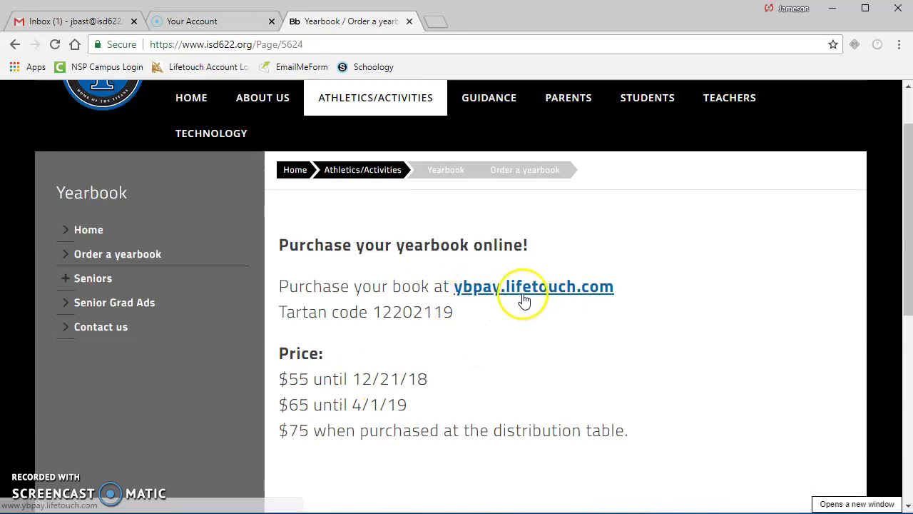
click(94, 279)
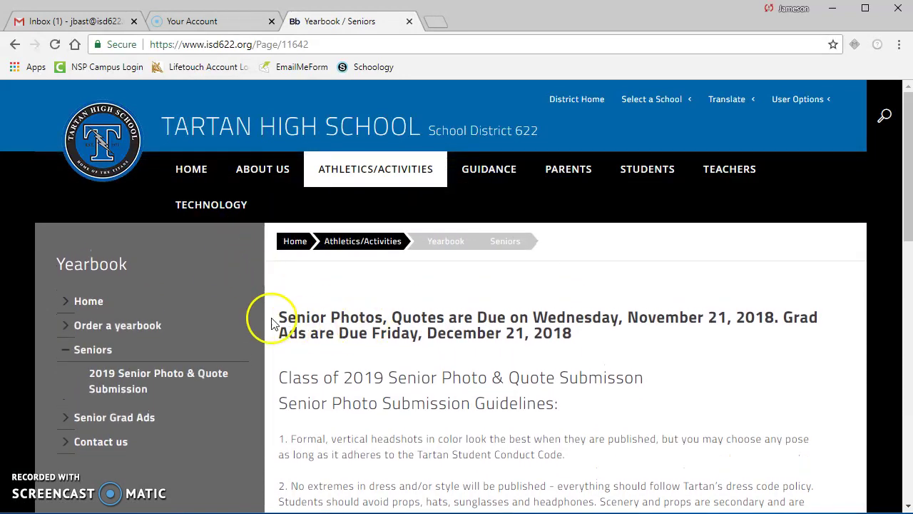
drag(280, 318, 721, 318)
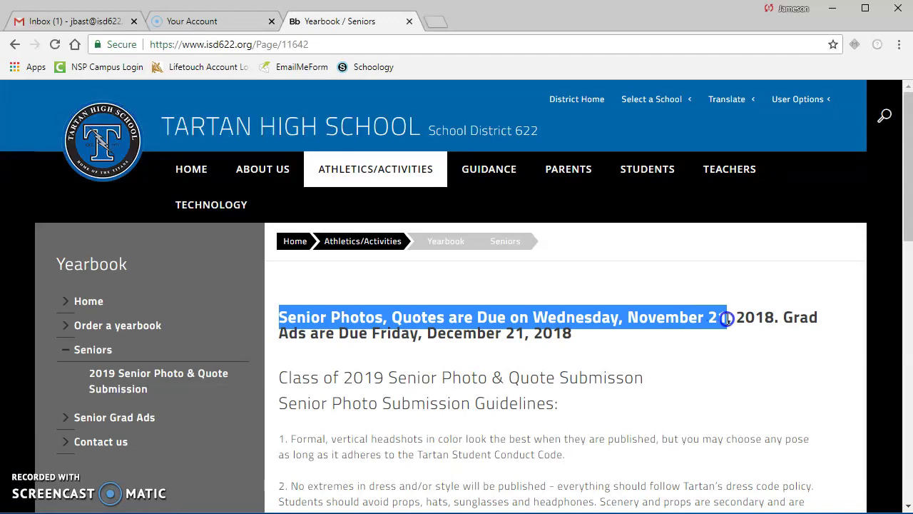
drag(726, 318, 775, 318)
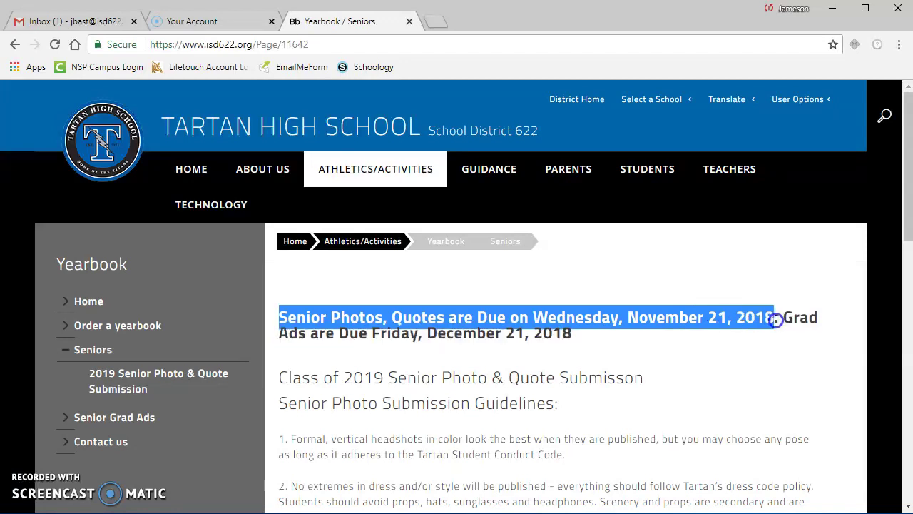
click(627, 350)
drag(572, 333, 783, 318)
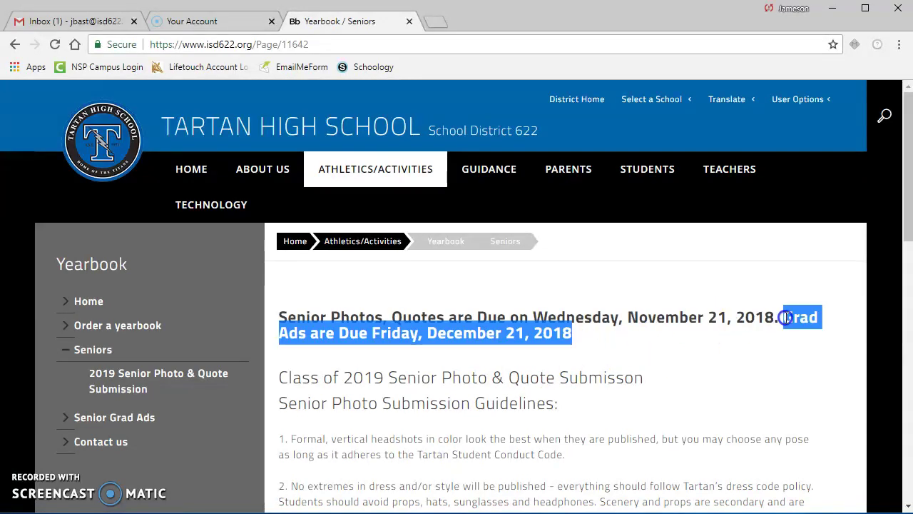
click(739, 344)
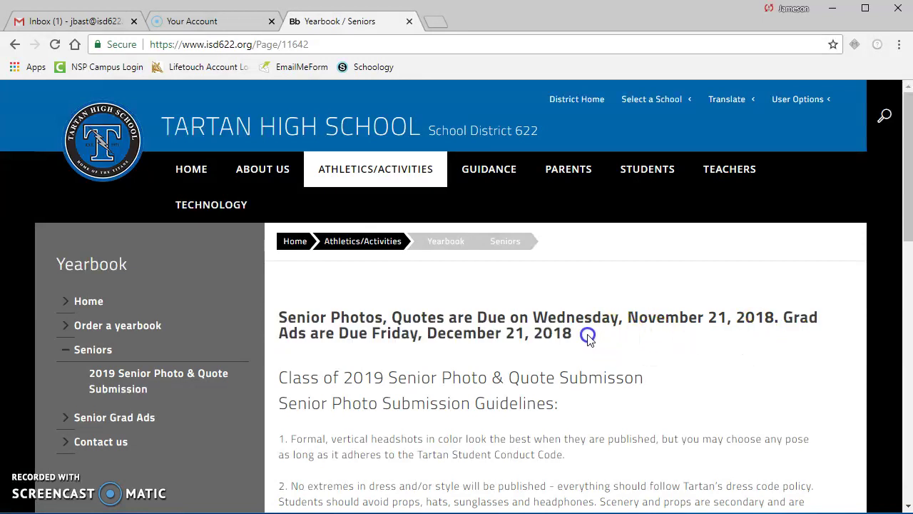
drag(589, 335, 426, 323)
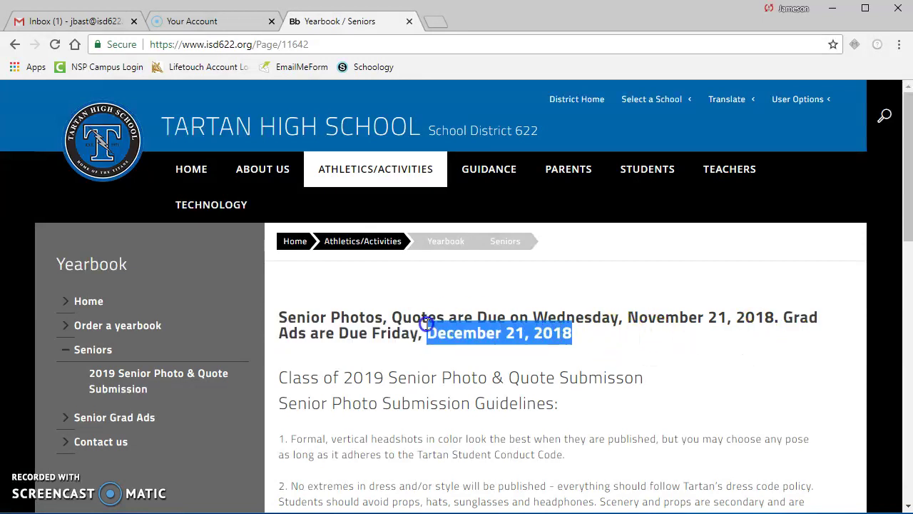
click(635, 342)
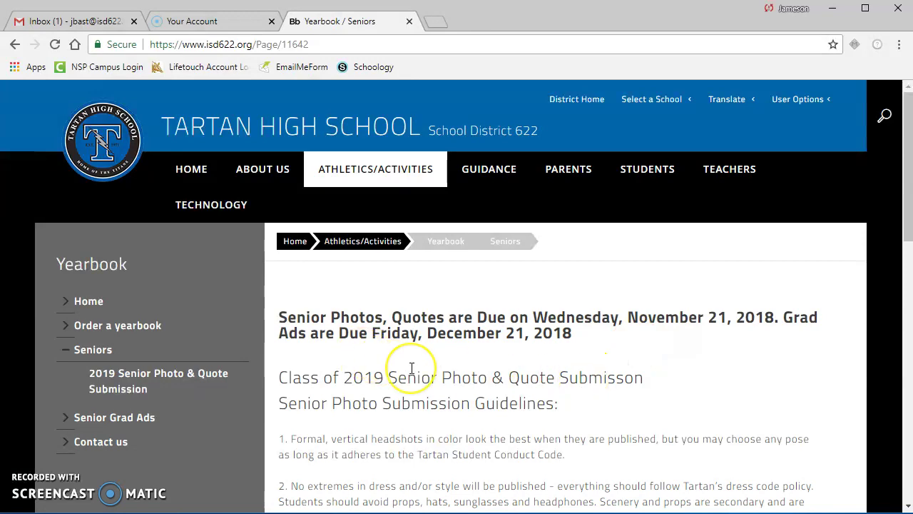
scroll(407, 366, down, 7)
scroll(411, 372, up, 7)
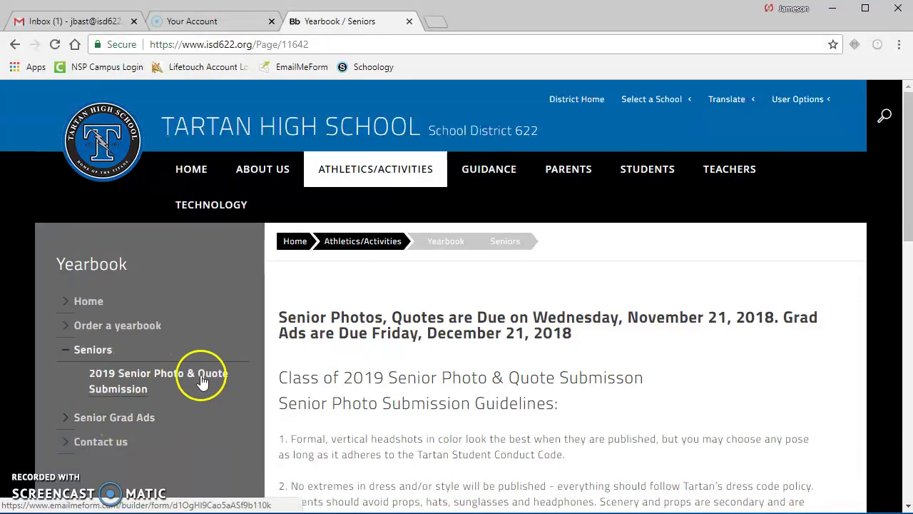
scroll(377, 351, down, 1)
scroll(377, 351, down, 3)
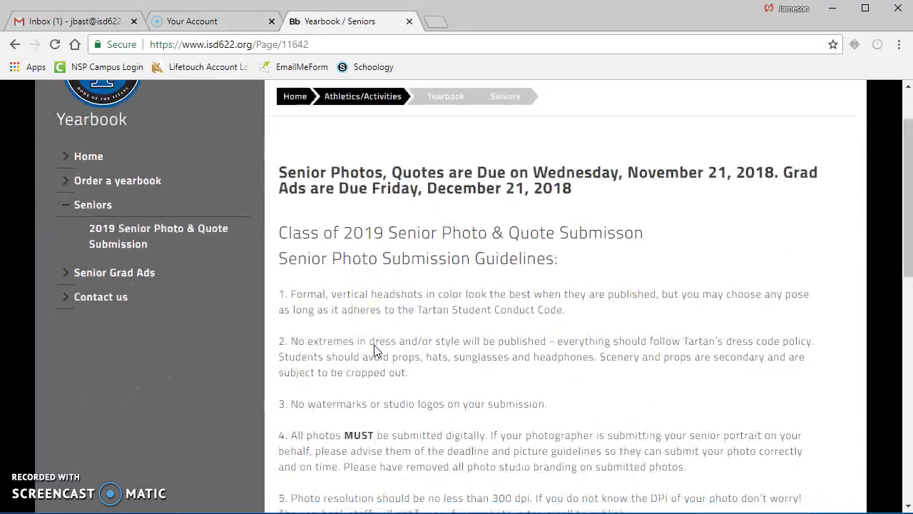
scroll(373, 350, up, 1)
scroll(302, 347, down, 1)
scroll(284, 324, up, 1)
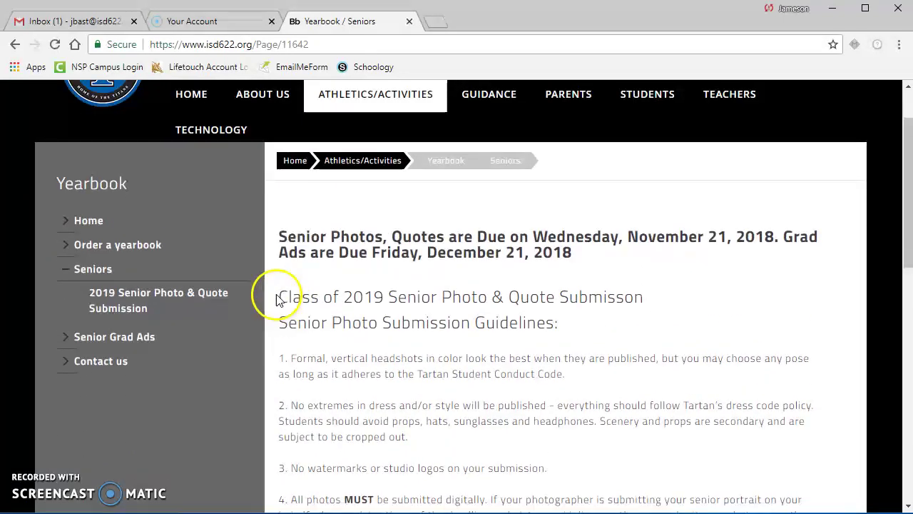
scroll(300, 357, down, 1)
scroll(302, 342, up, 1)
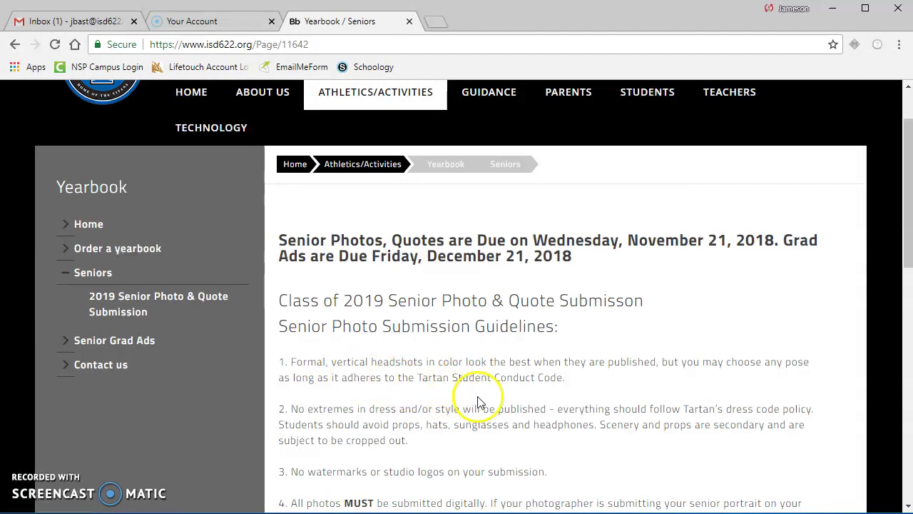
drag(567, 378, 419, 376)
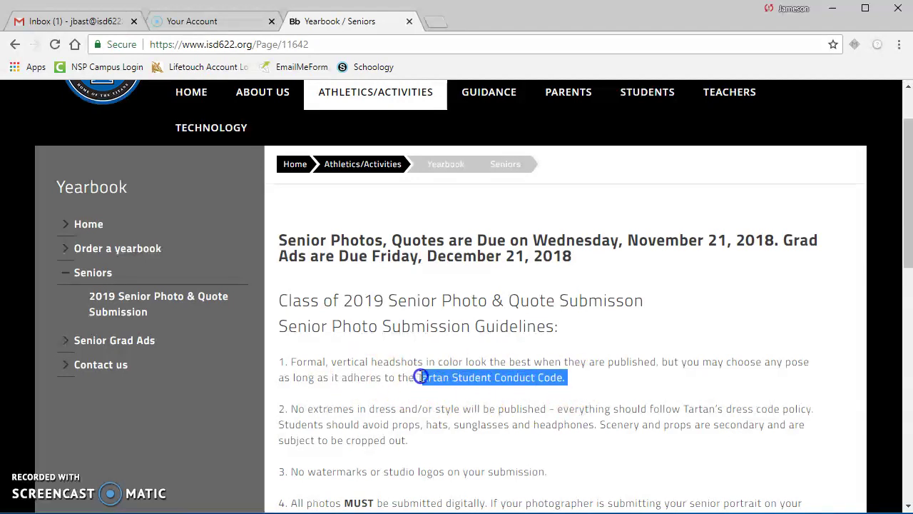
click(572, 385)
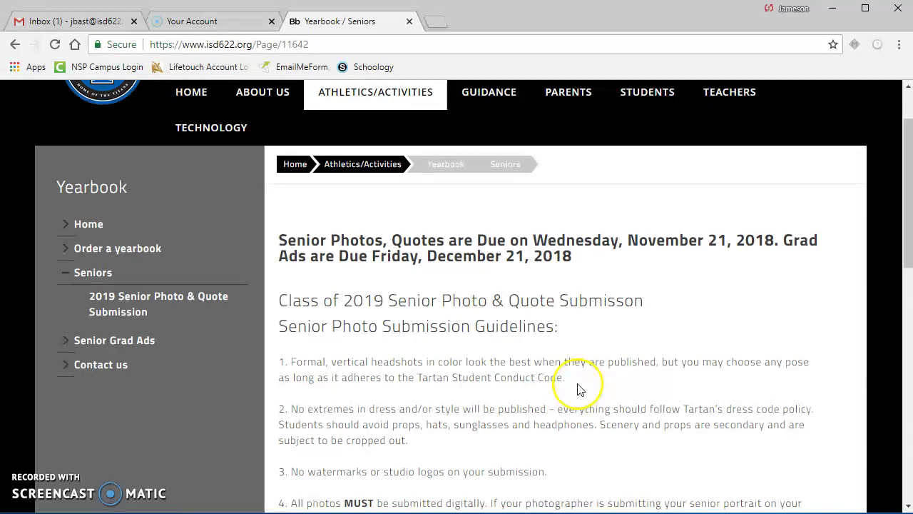
scroll(376, 407, down, 1)
scroll(285, 373, up, 1)
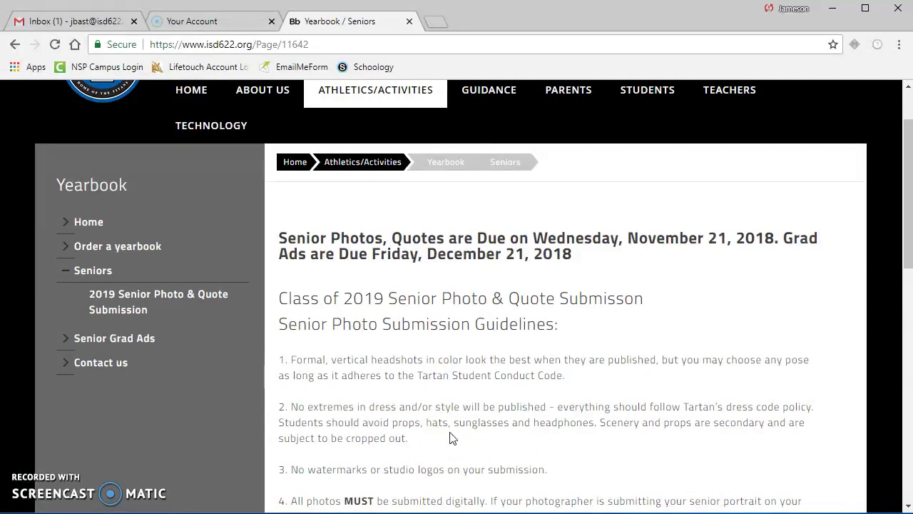
scroll(450, 437, down, 3)
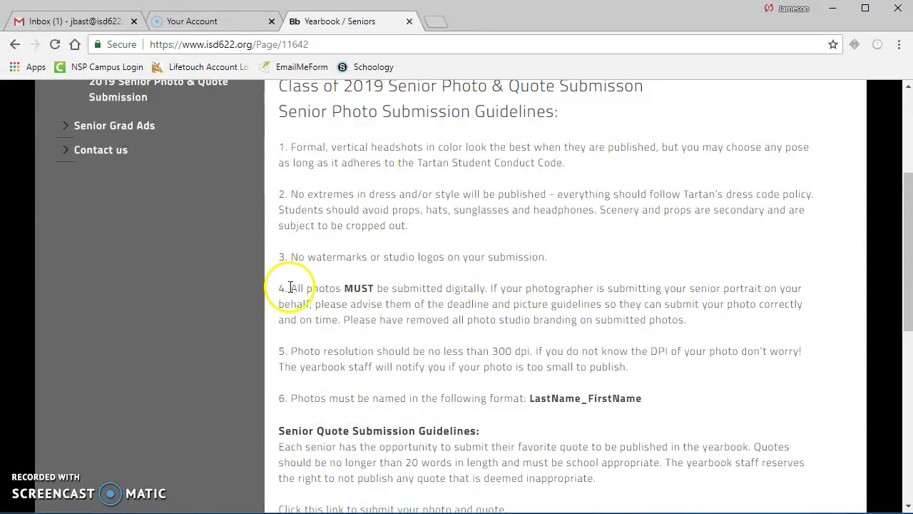
scroll(516, 391, down, 3)
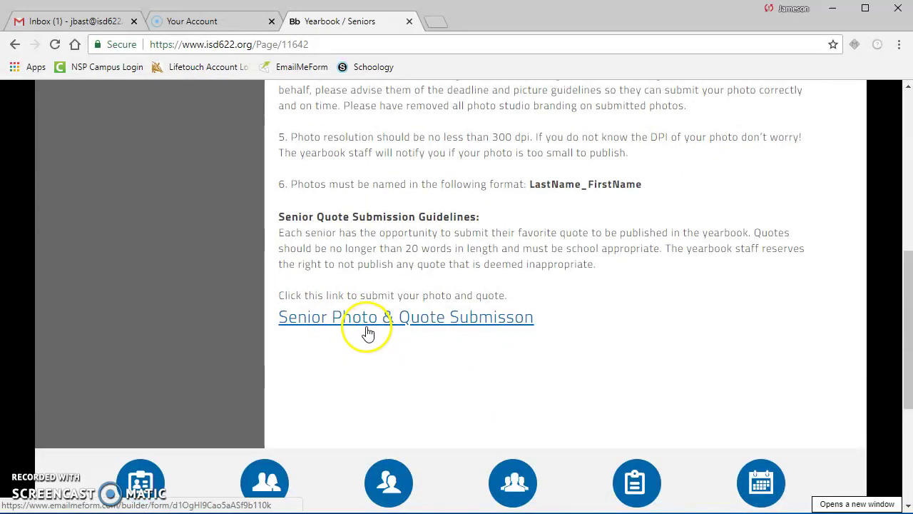
scroll(502, 419, up, 2)
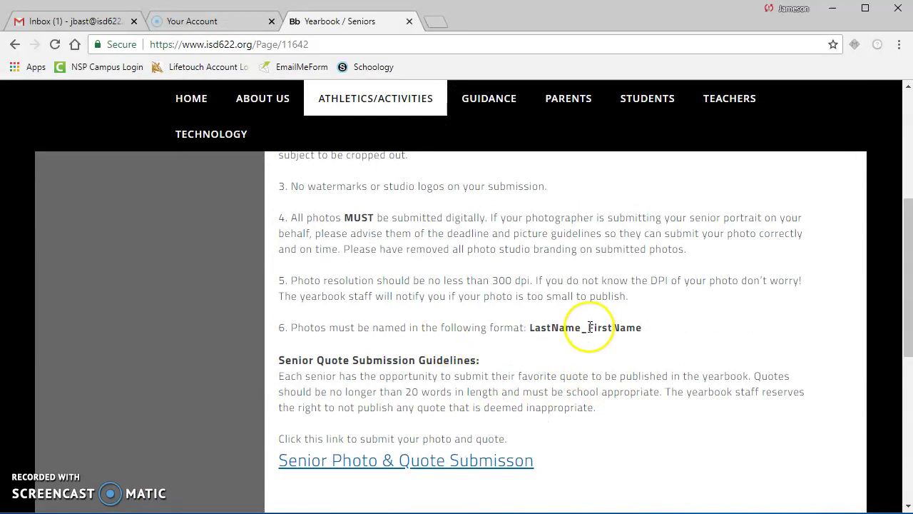
drag(529, 327, 621, 327)
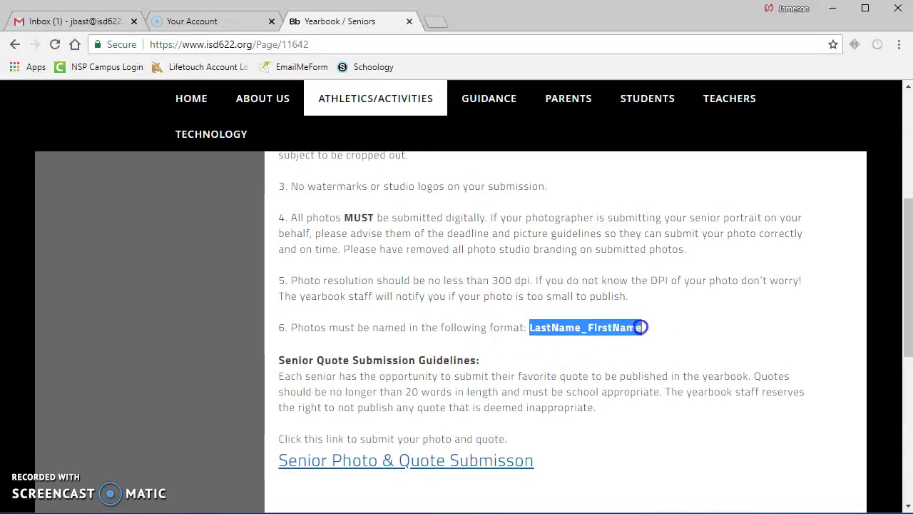
drag(642, 326, 642, 327)
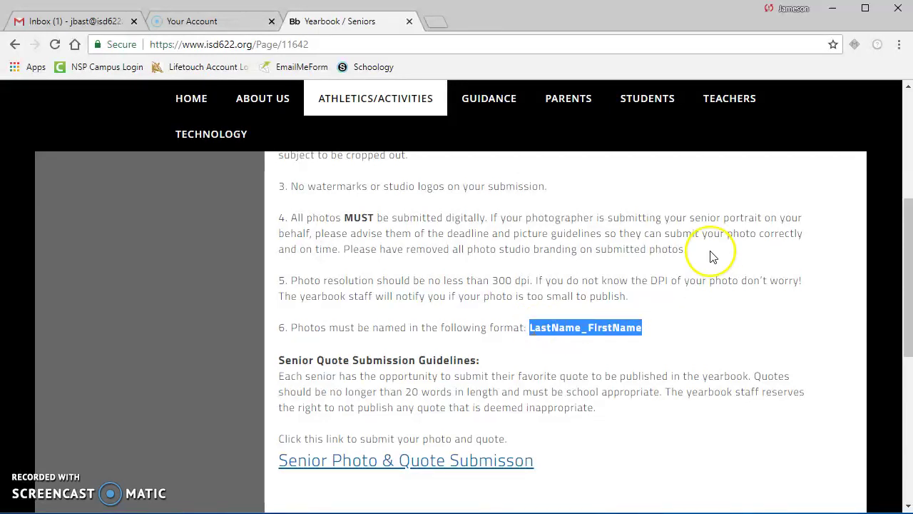
Copy the senior photo to the desktop, rename it No_Name, and return to Chrome
click(833, 9)
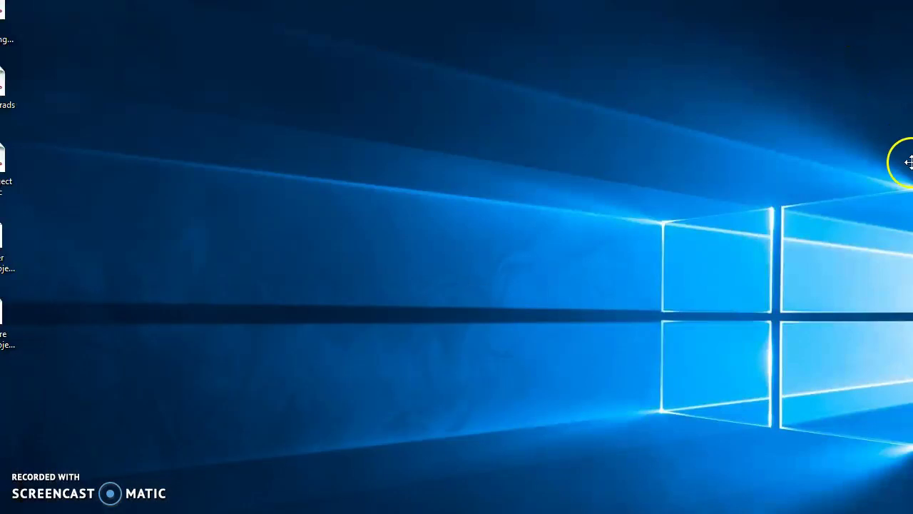
drag(867, 228, 399, 166)
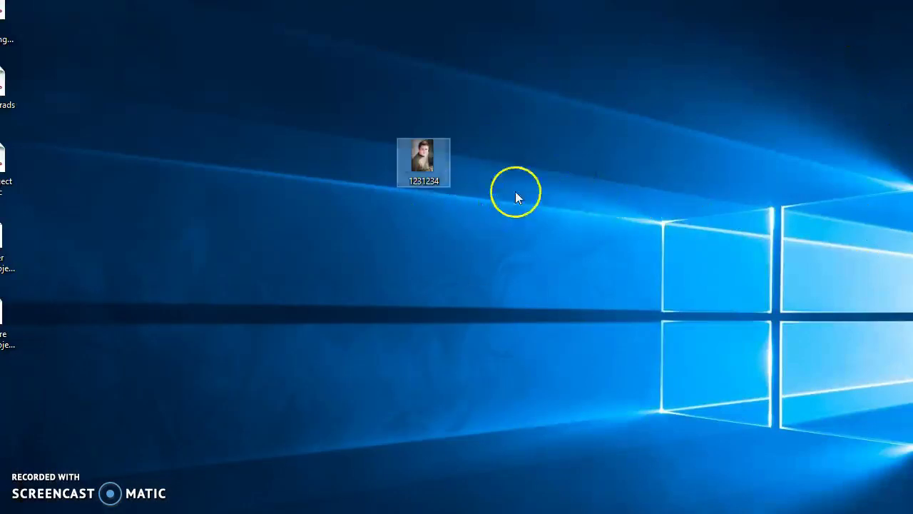
click(419, 183)
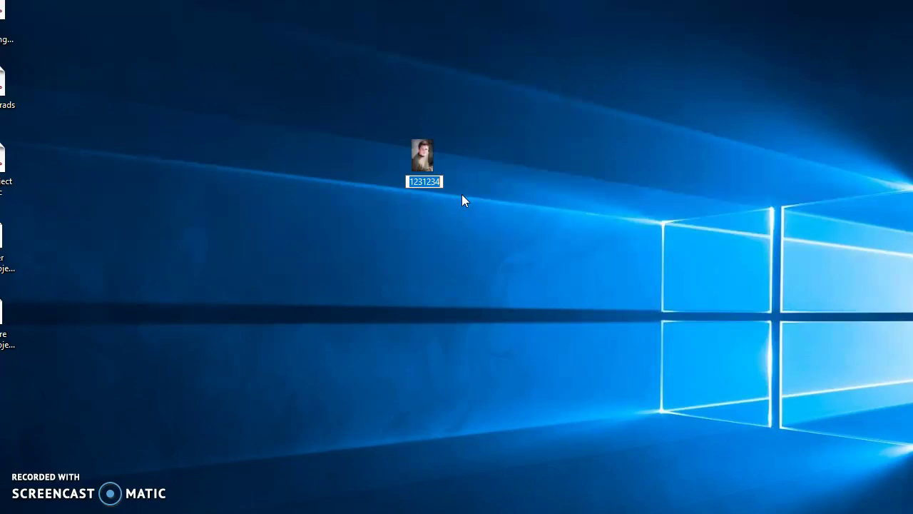
text(No)
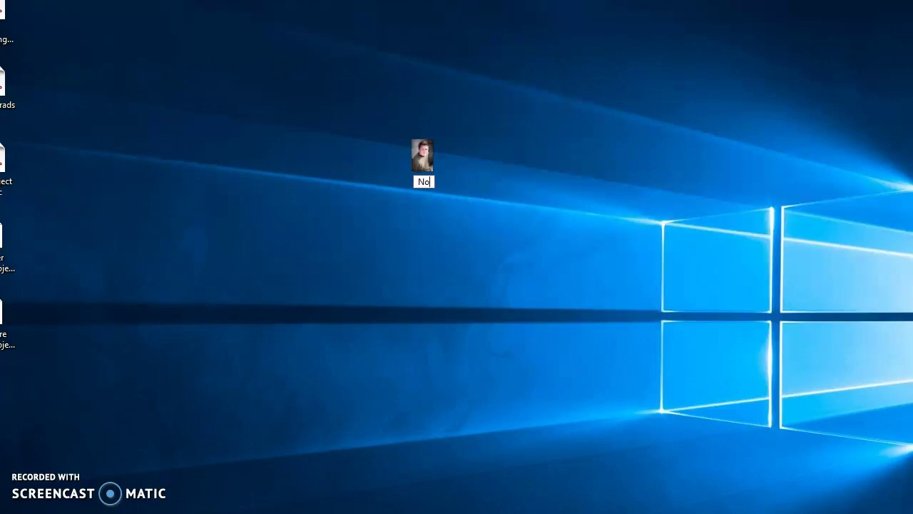
text(_Name)
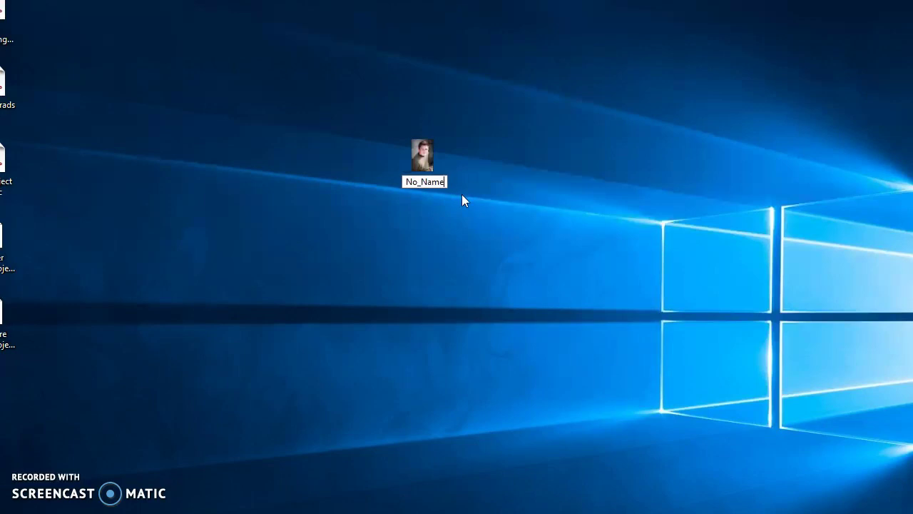
key(Return)
click(450, 185)
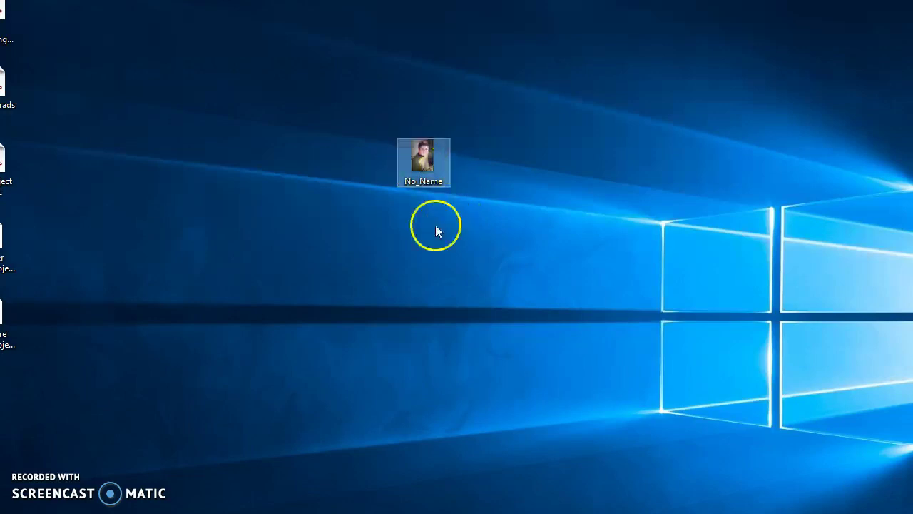
mouse_move(430, 180)
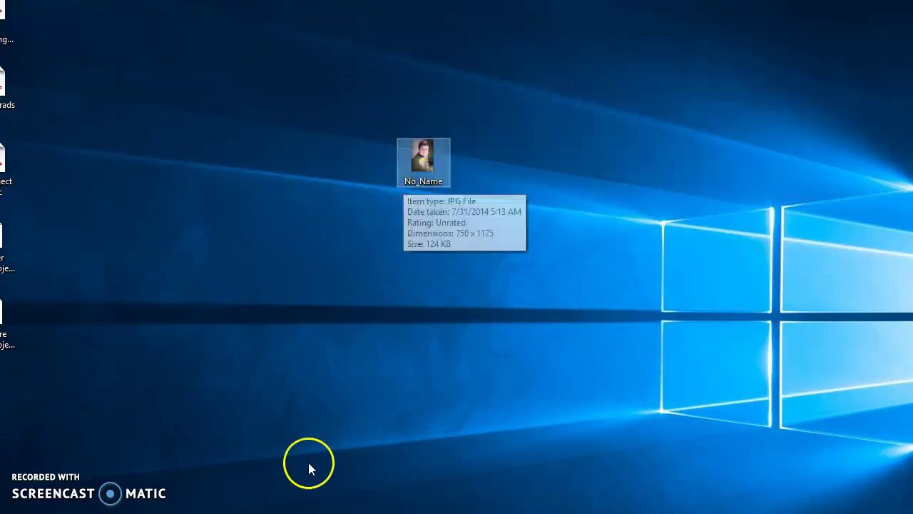
key(alt+Tab)
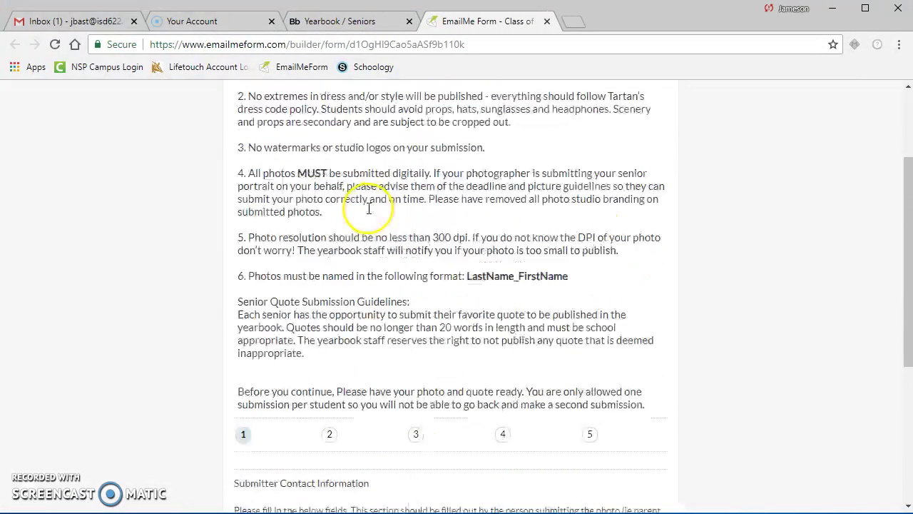
Enter the submitter's first and last name, e-mail and phone, then continue to page 2
scroll(546, 336, down, 3)
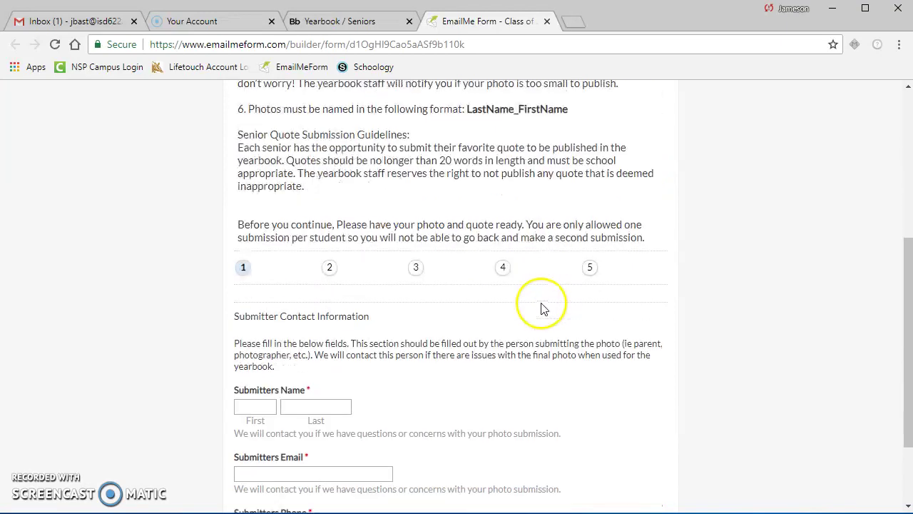
scroll(498, 285, down, 1)
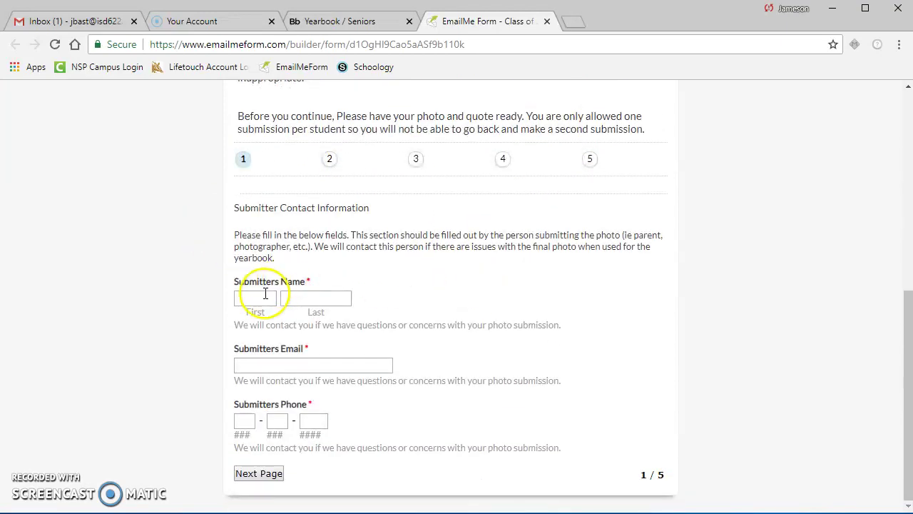
click(266, 296)
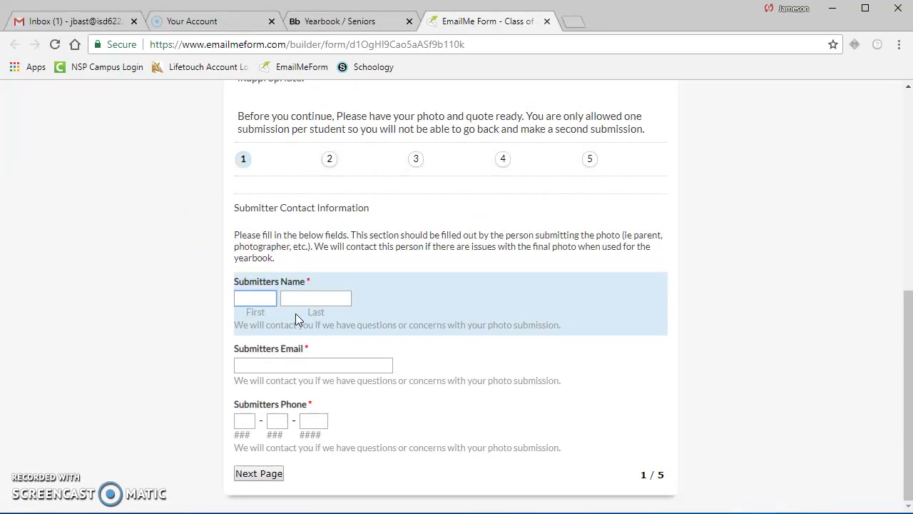
text(Name)
key(Tab)
text(No)
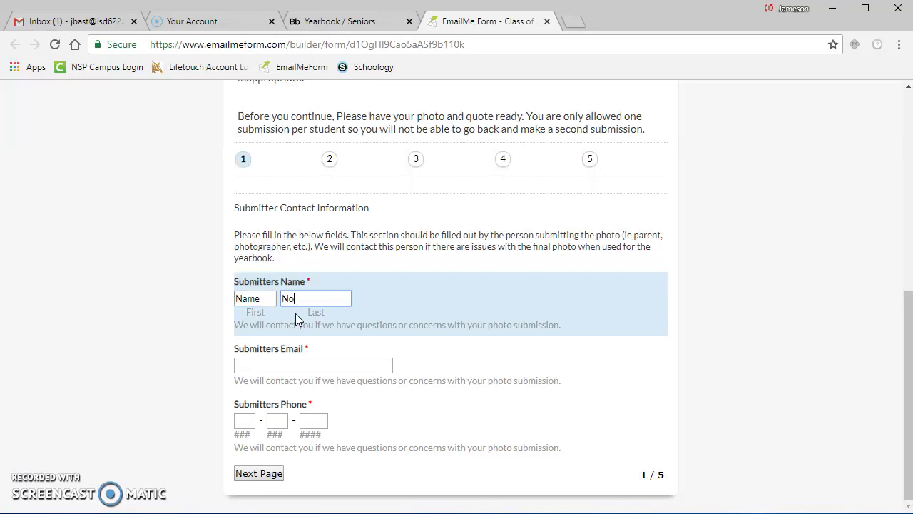
click(326, 364)
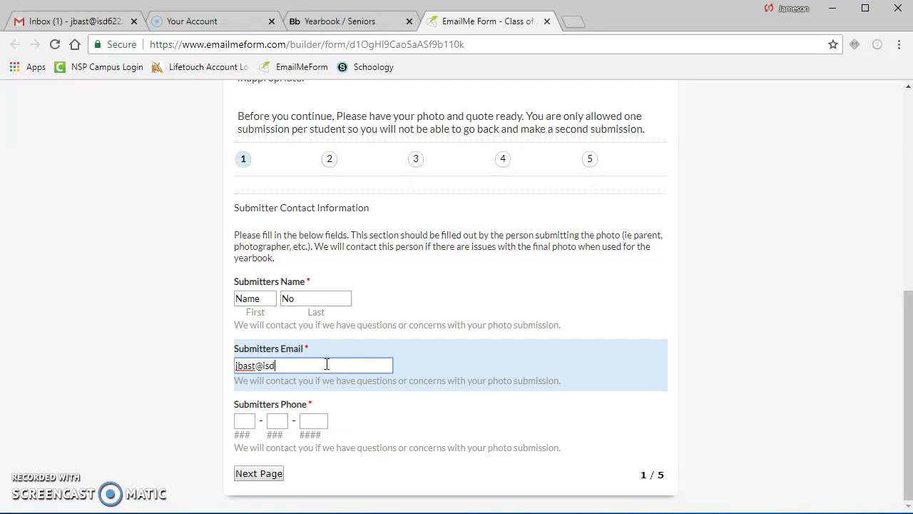
key(Tab)
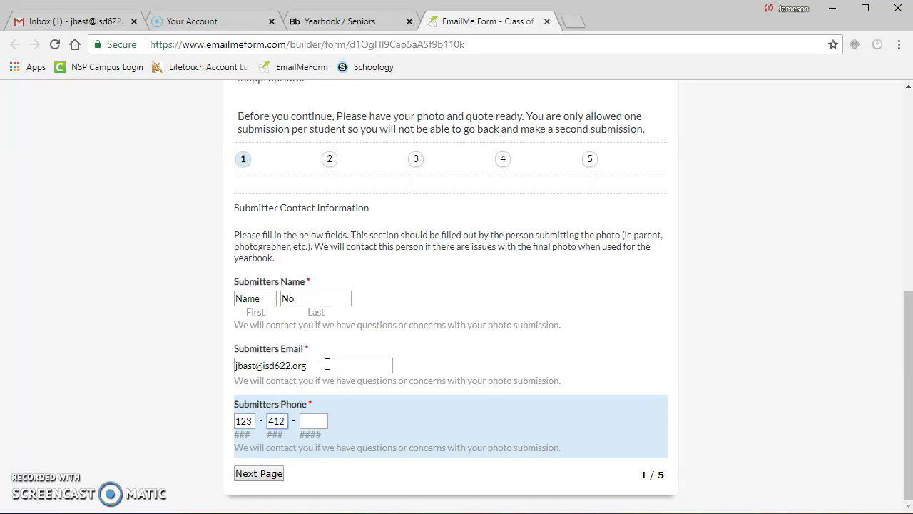
click(257, 474)
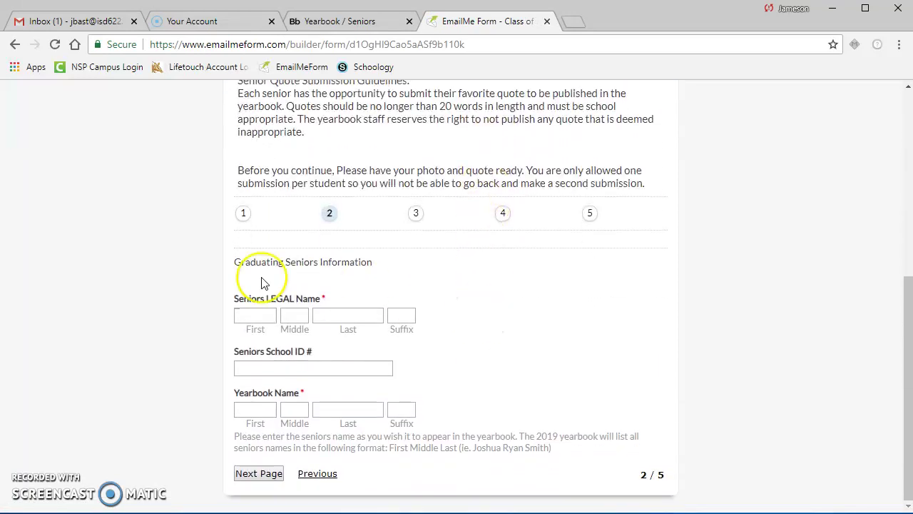
Fill in the senior's legal first name, School ID and yearbook first name
click(260, 314)
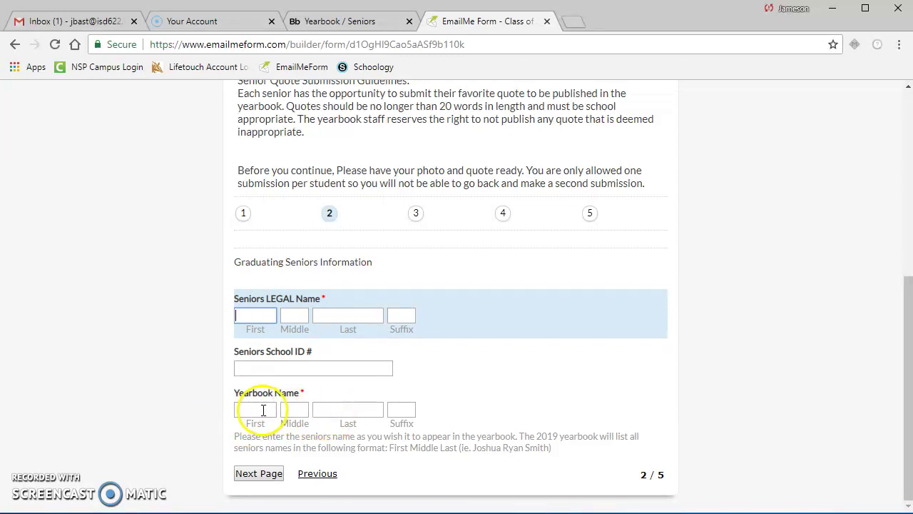
text(df)
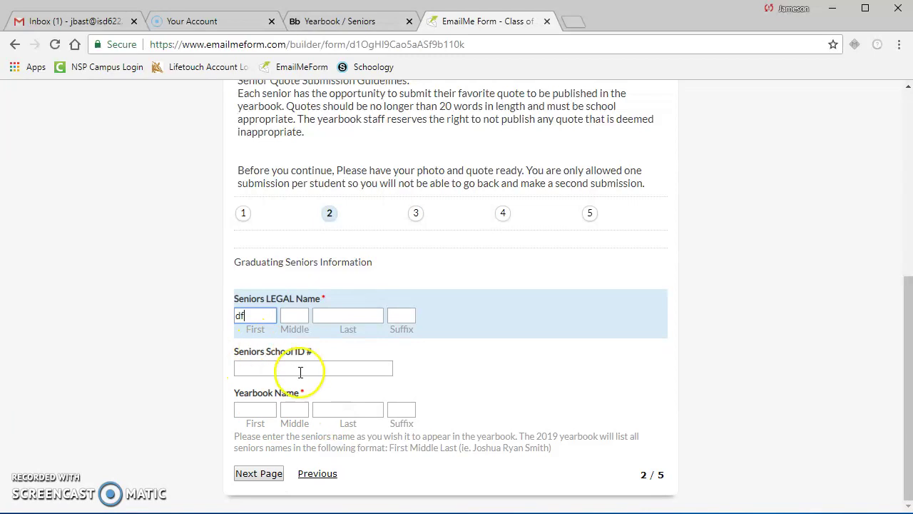
text(sdfsdf)
click(261, 369)
text(sdfsdf)
click(256, 407)
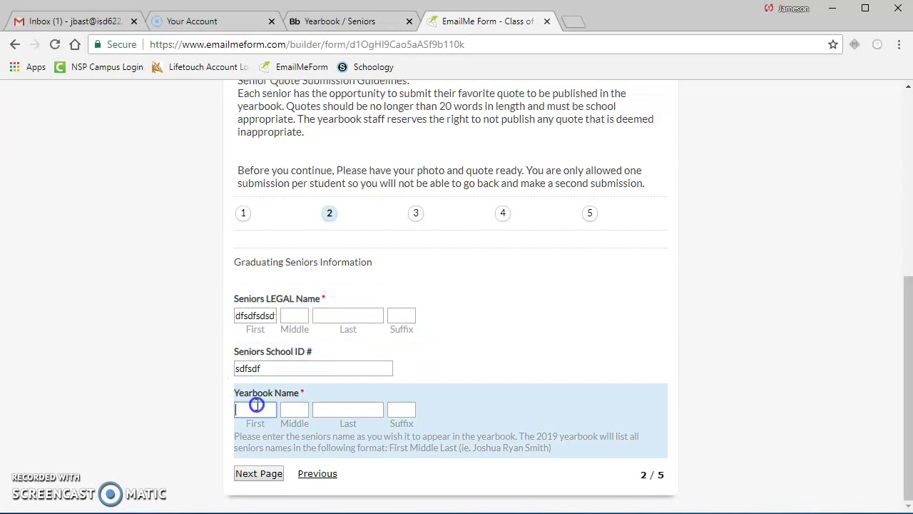
text(sdfsdfsd)
drag(363, 367, 188, 367)
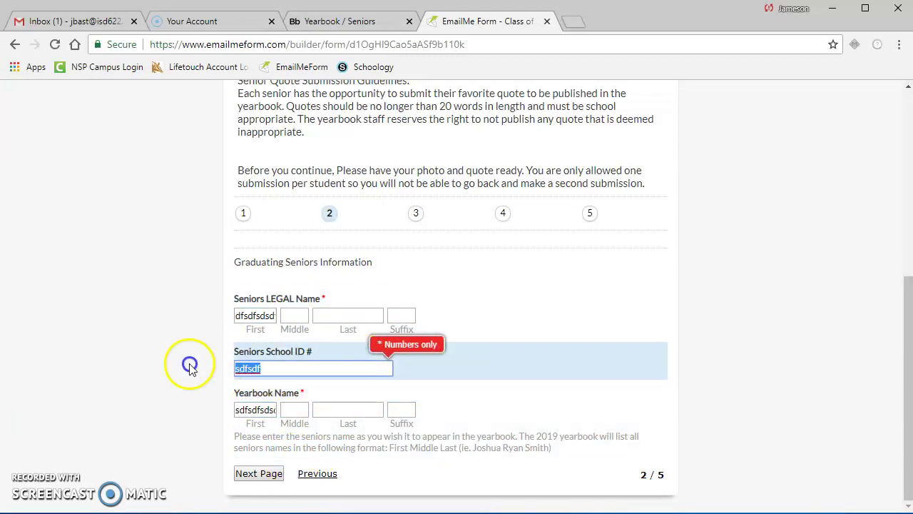
text(1231211)
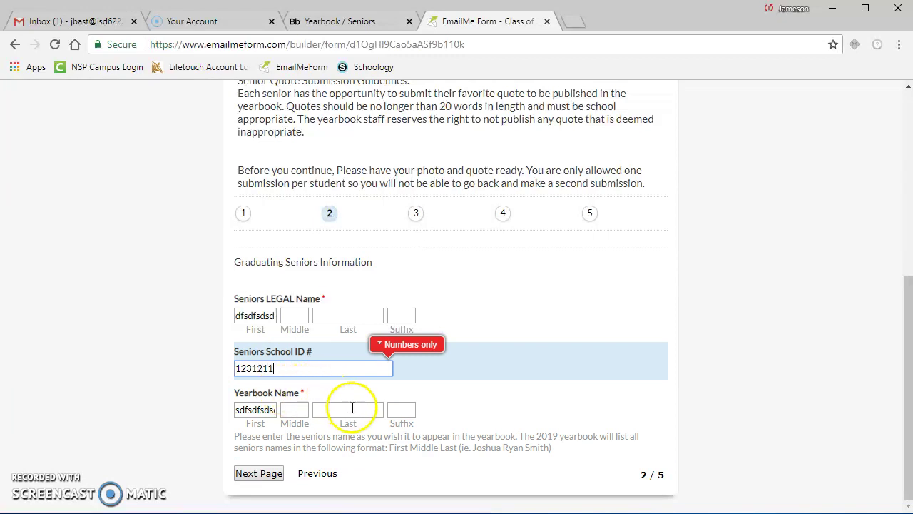
Trim the School ID to five digits and fill the remaining yearbook name fields
click(344, 408)
click(325, 367)
key(BackSpace)
key(BackSpace)
key(BackSpace)
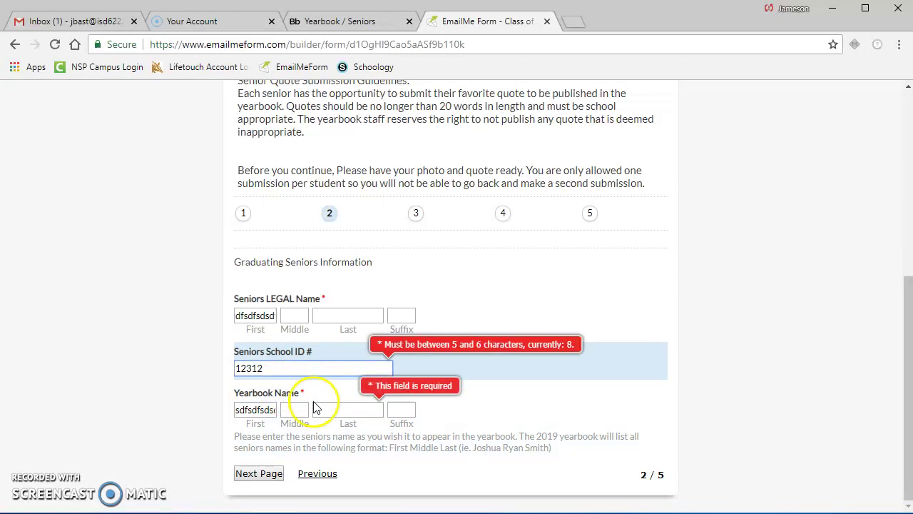
click(321, 408)
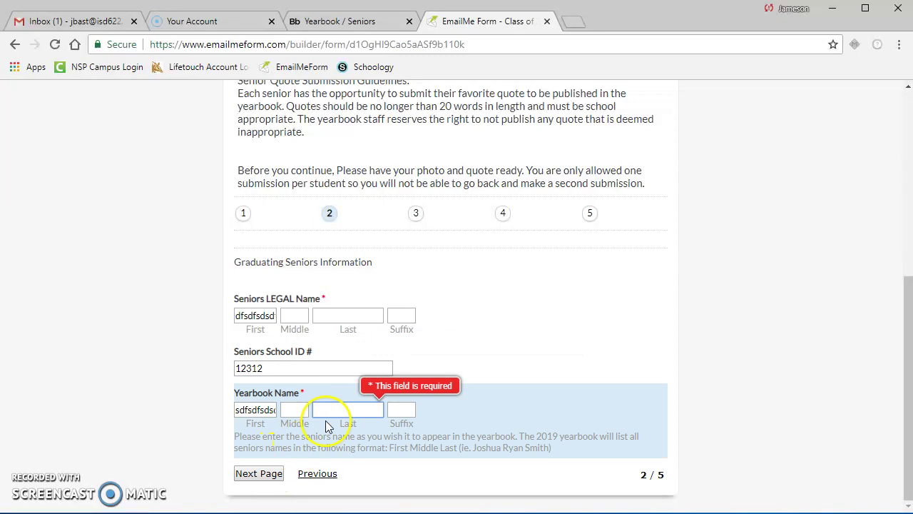
text(23423)
click(294, 410)
text(234)
click(391, 410)
text(234)
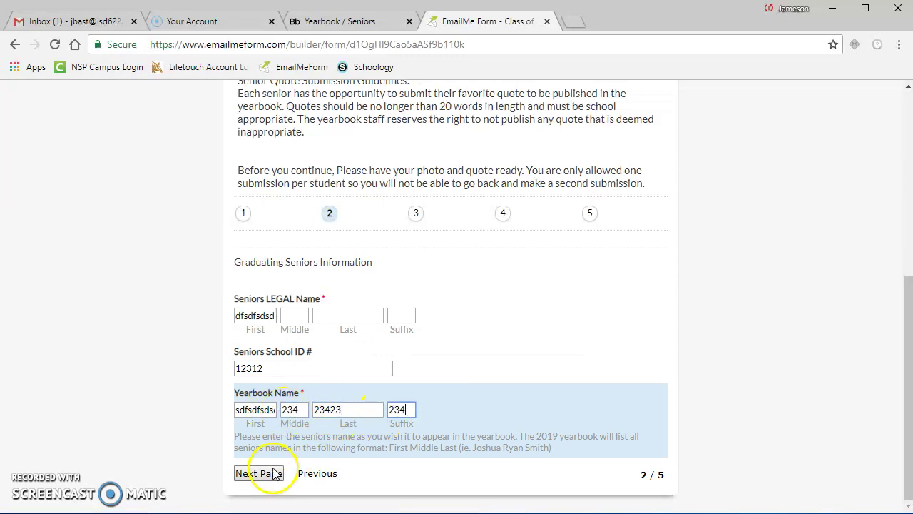
click(258, 473)
Fill the empty legal last, middle and suffix name fields and advance to Photo Submission
click(365, 317)
text(234)
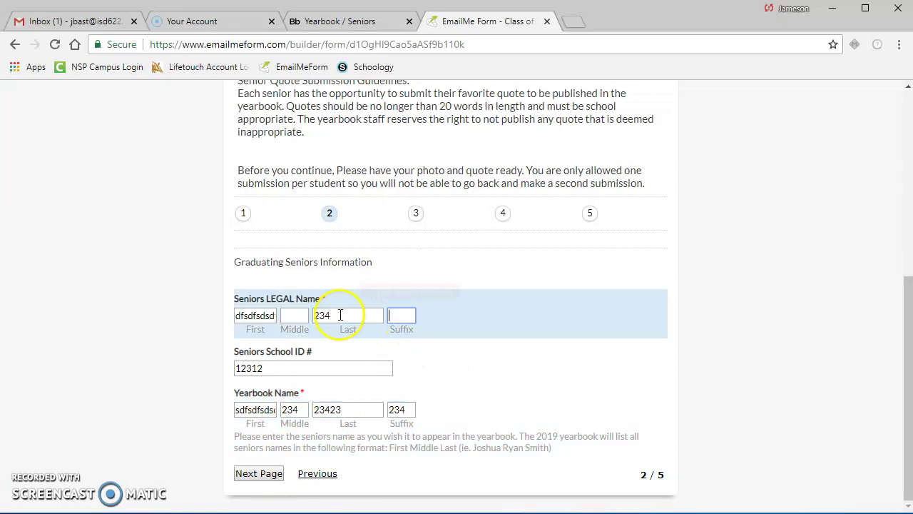
click(401, 315)
text(234)
click(289, 316)
text(234)
click(258, 473)
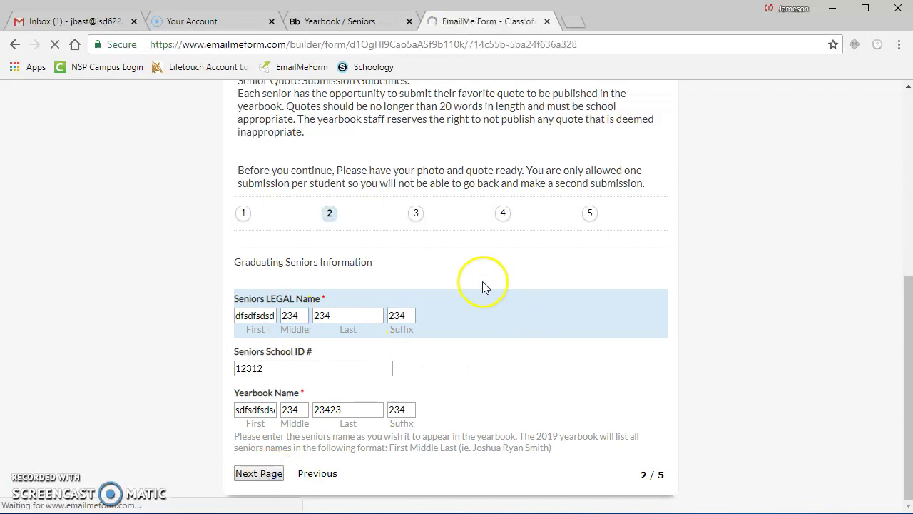
Upload No_Name.jpg from the Desktop as the senior photo and continue to the quote page
scroll(472, 280, down, 3)
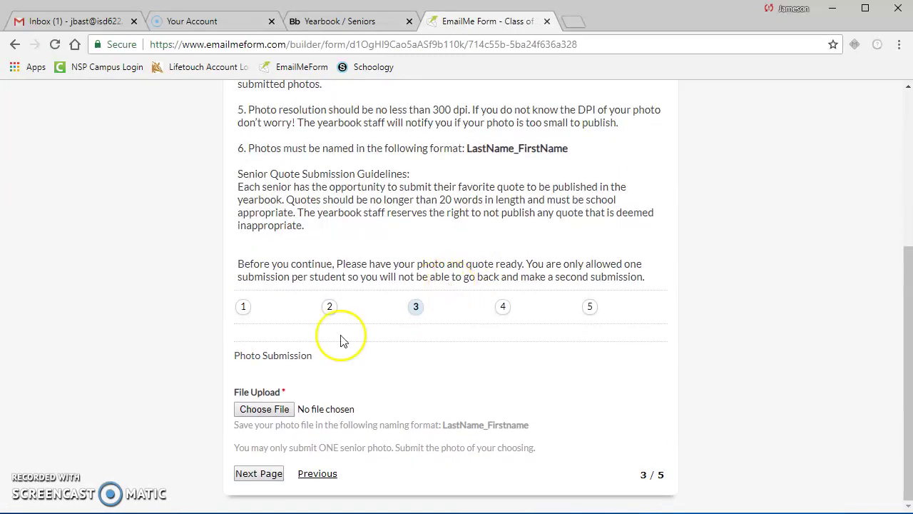
click(265, 410)
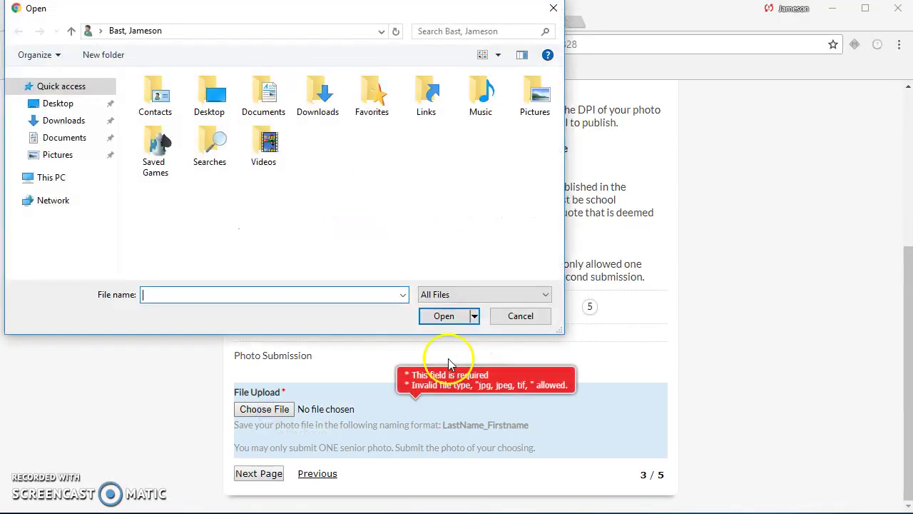
click(57, 105)
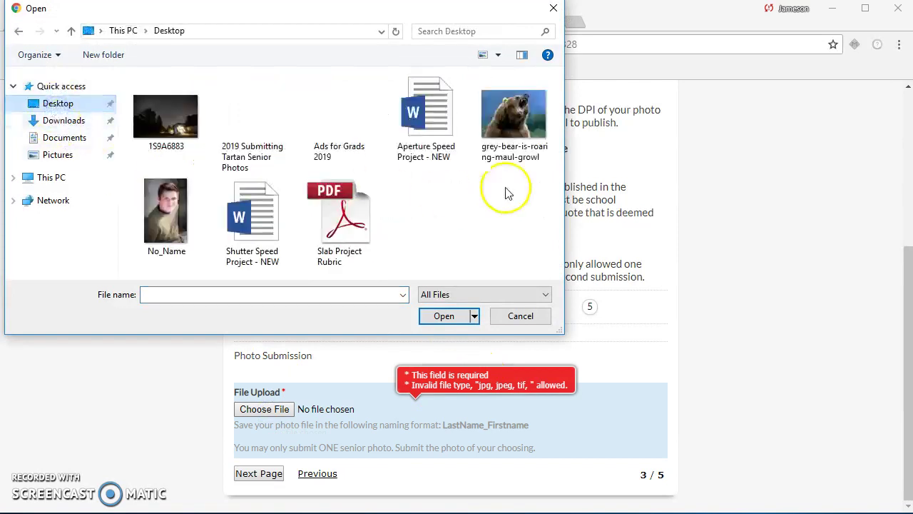
click(159, 219)
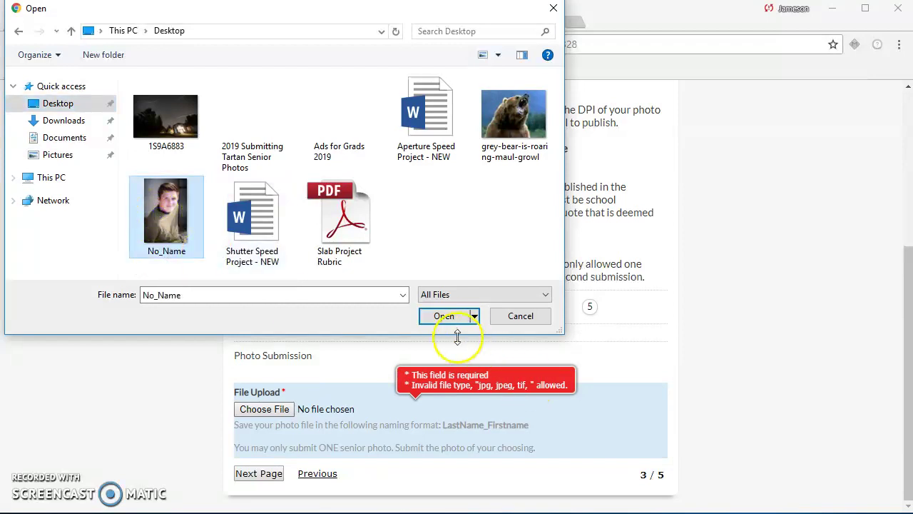
click(444, 316)
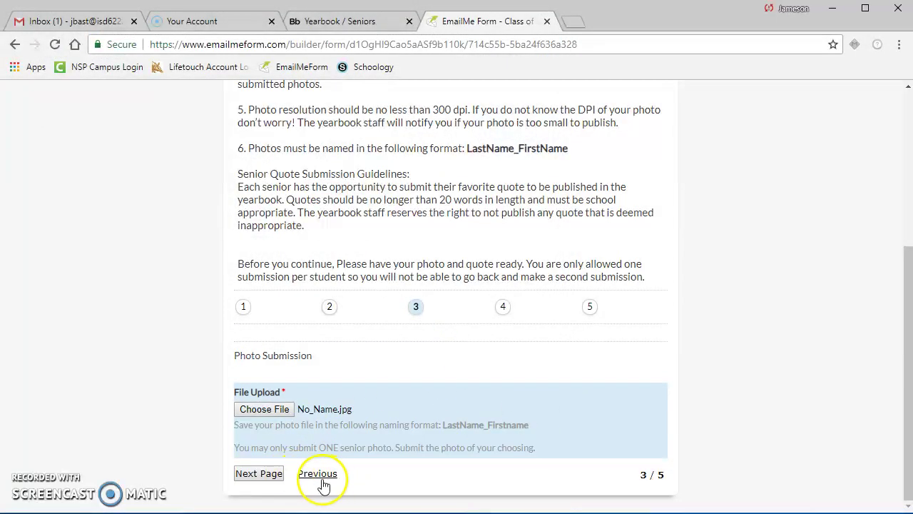
click(259, 473)
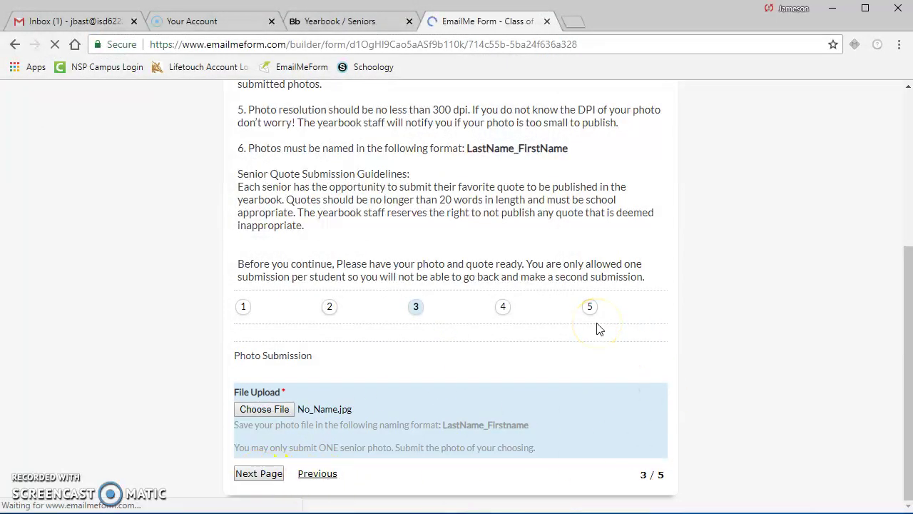
Review the 20-word length rule for the Senior Quote
scroll(489, 356, down, 3)
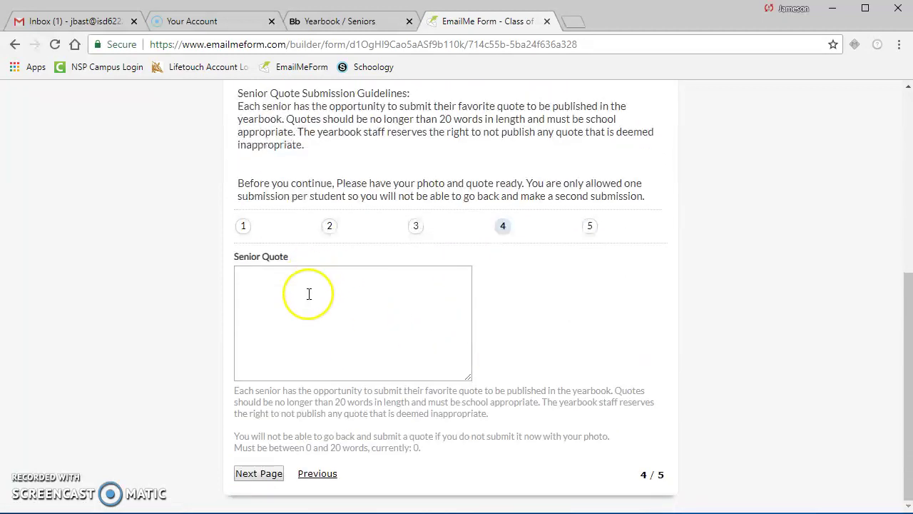
click(307, 293)
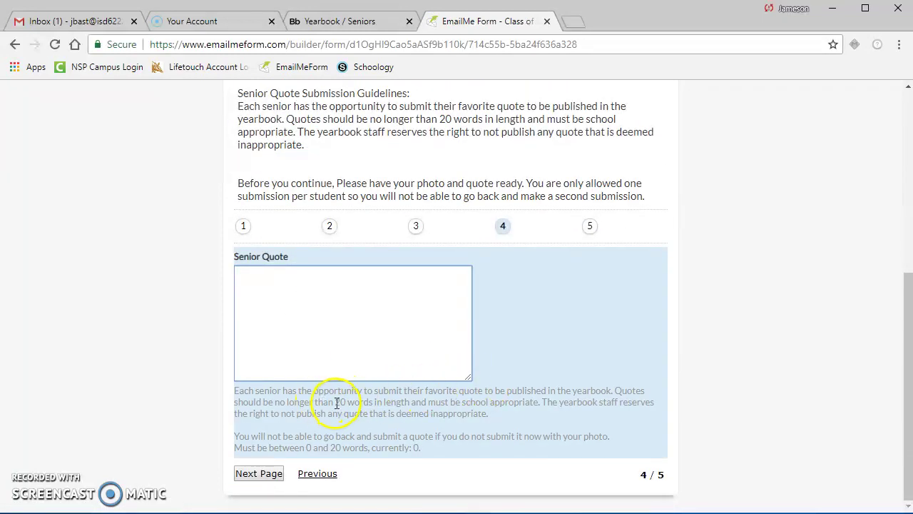
drag(335, 402, 542, 400)
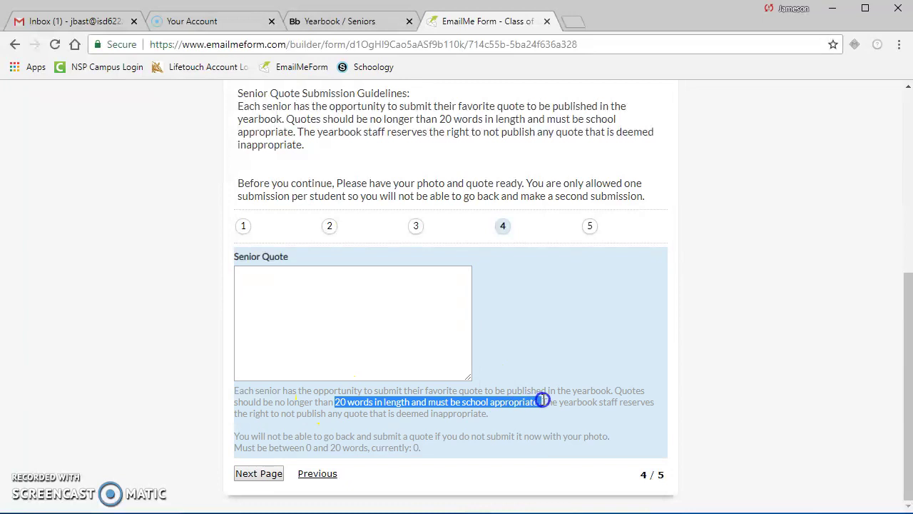
click(304, 308)
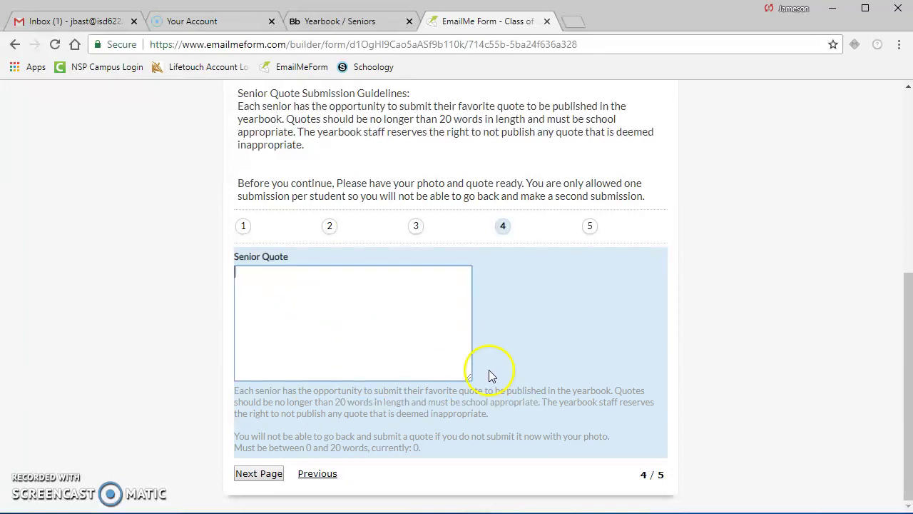
drag(337, 402, 520, 400)
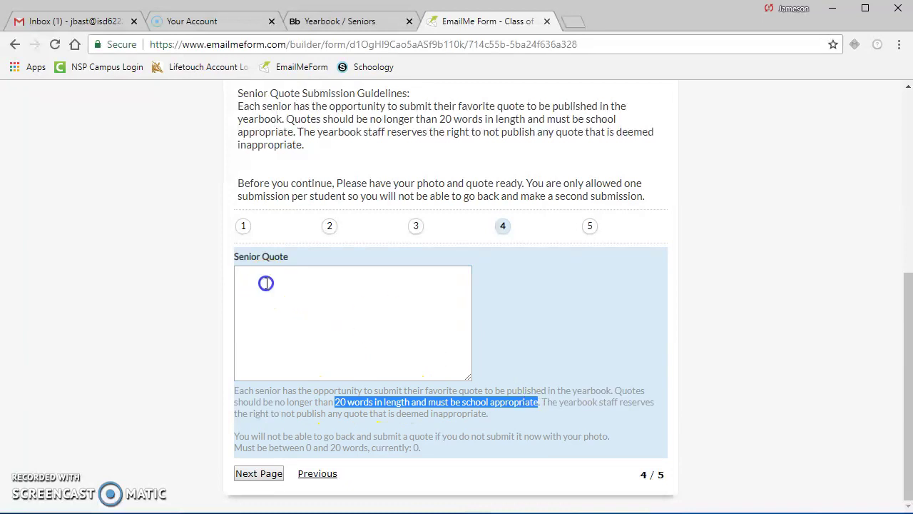
Enter the quote 'Take the road less traveled.' with 'traveled' spelling fixed, then go to page 5
click(265, 283)
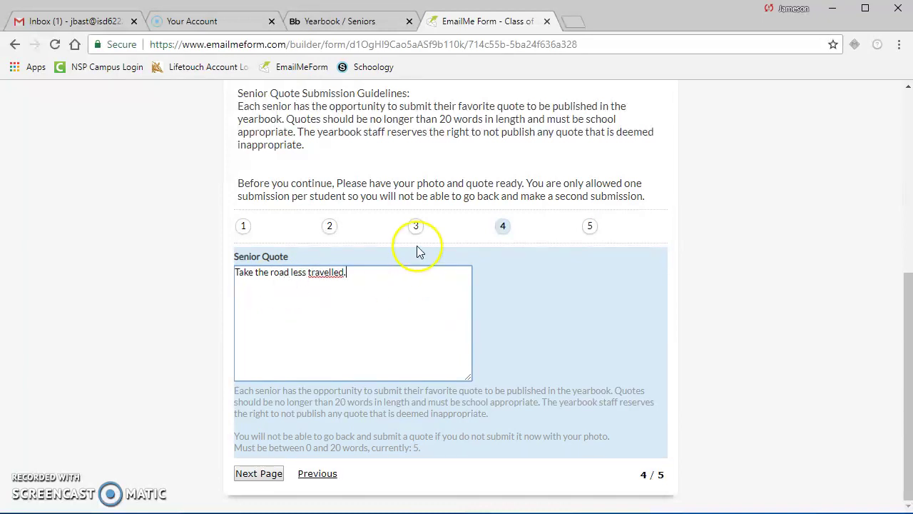
right_click(333, 274)
click(378, 285)
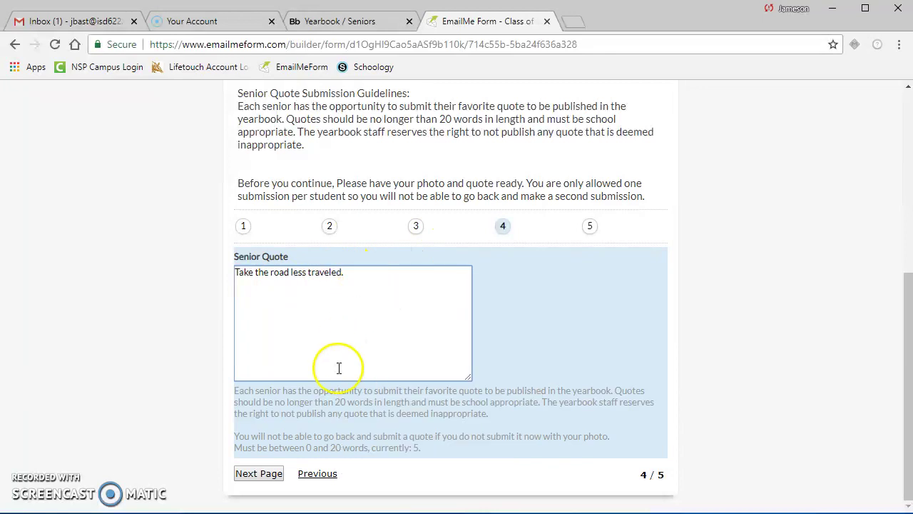
click(258, 473)
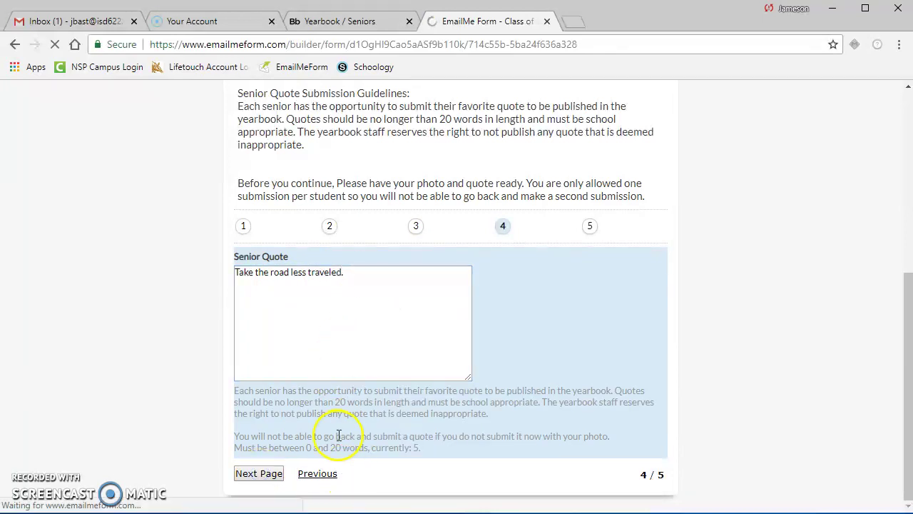
Let the Submission page load, then switch to the Yearbook Seniors tab showing due dates
scroll(387, 399, down, 3)
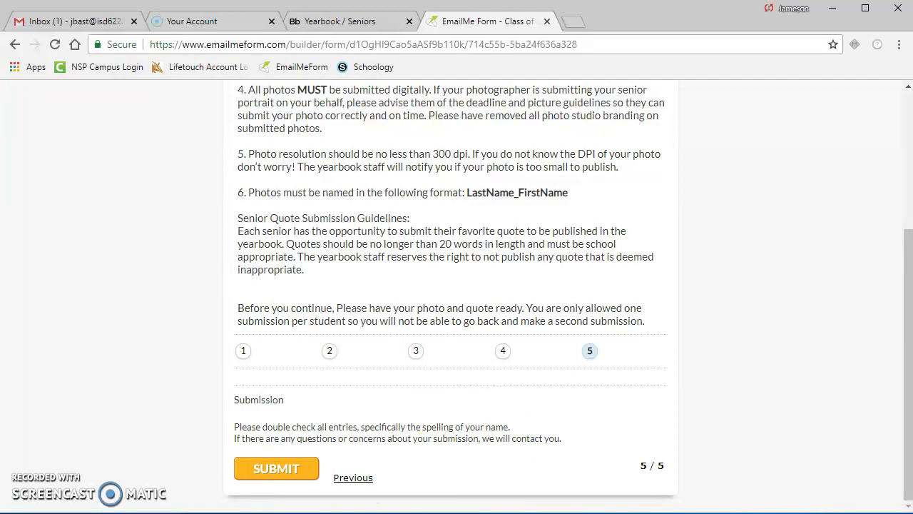
scroll(530, 392, up, 3)
scroll(524, 393, down, 3)
scroll(518, 394, up, 3)
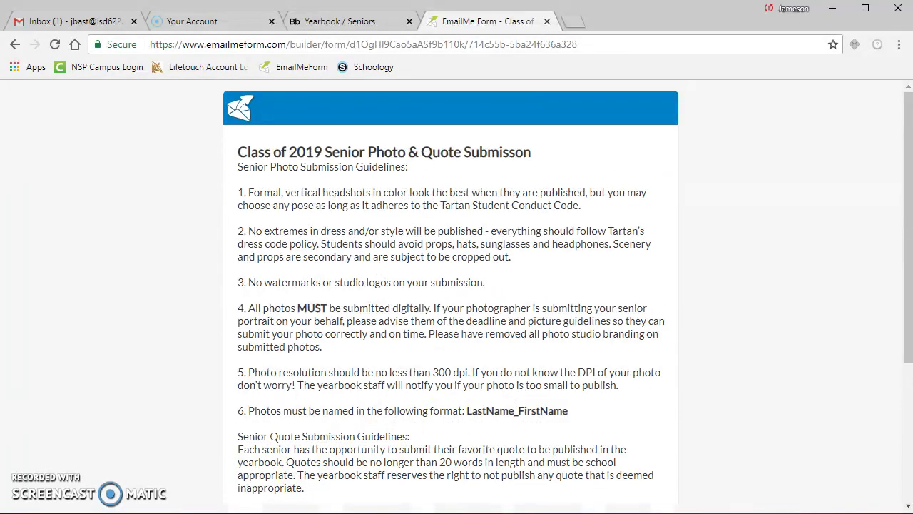
key(ctrl+shift+Tab)
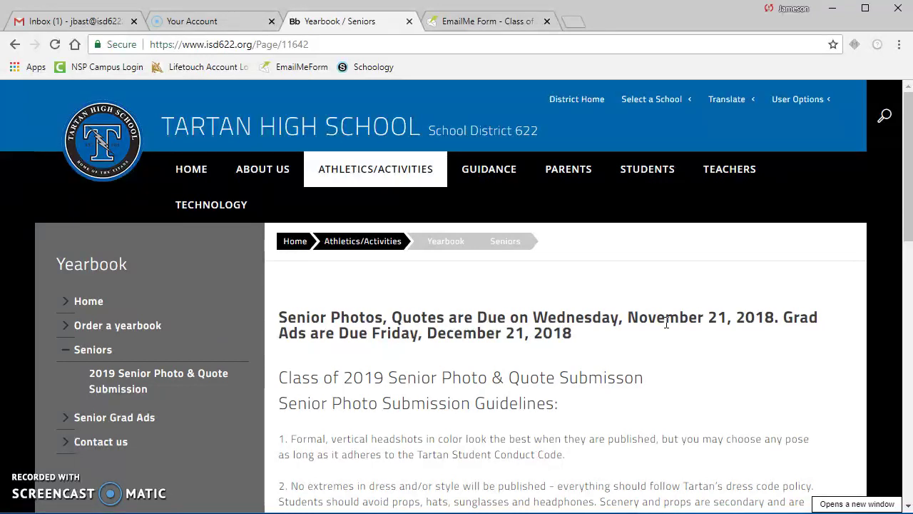
click(648, 311)
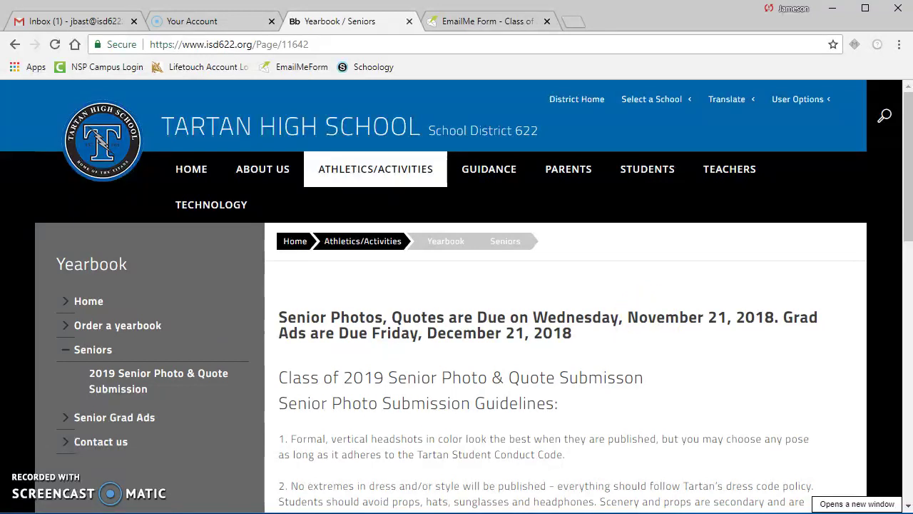